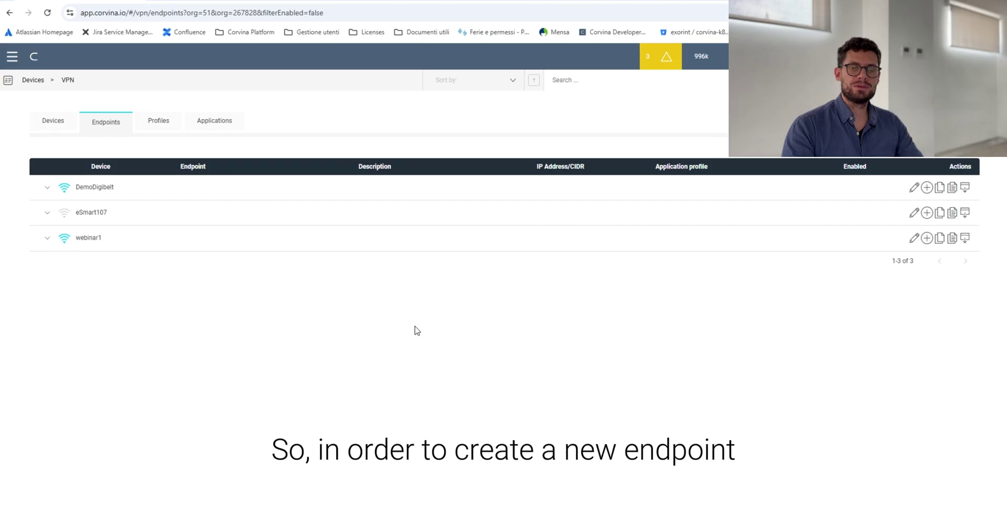
# Step: Go to Devices > VPN Endpoints and expand webinar1 to show its gateway, PLC and HMI endpoints
pyautogui.click(12, 61)
pyautogui.click(69, 281)
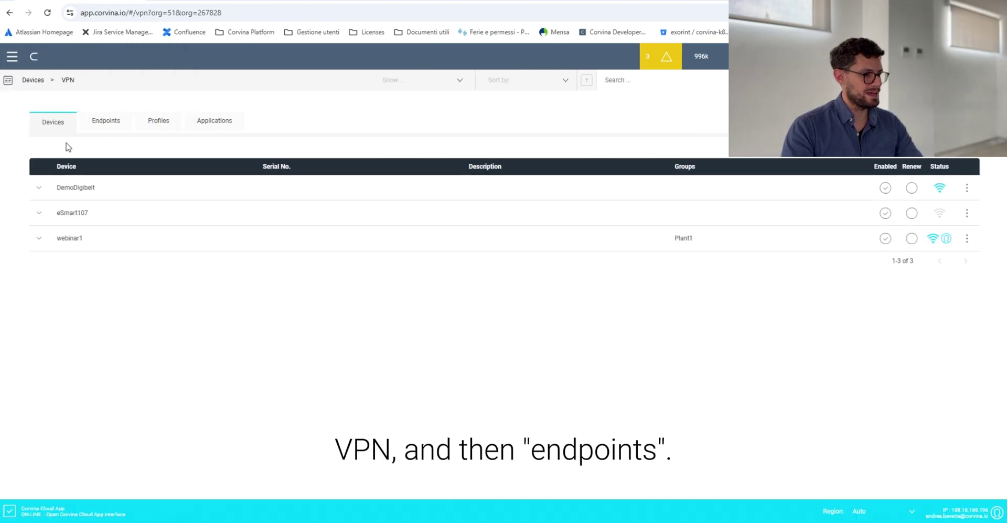
pyautogui.click(111, 124)
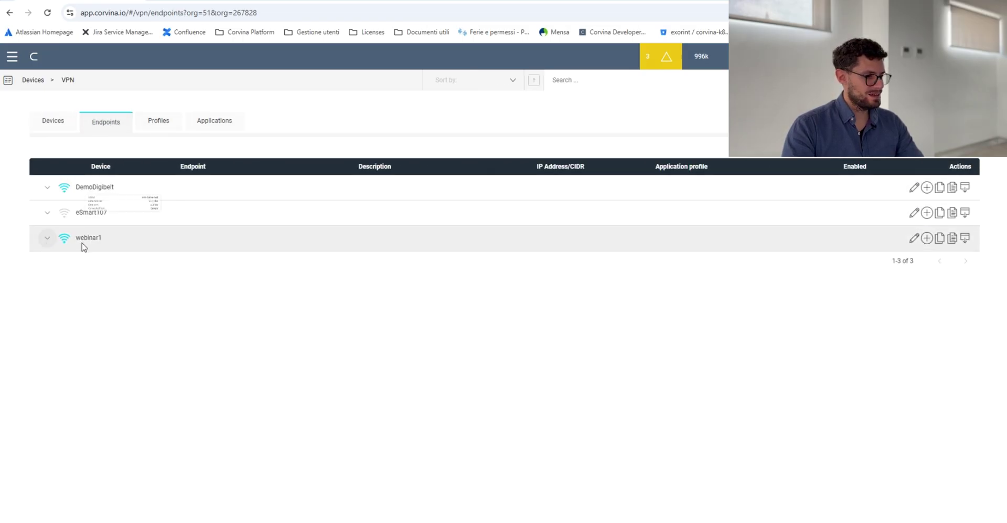
pyautogui.click(47, 239)
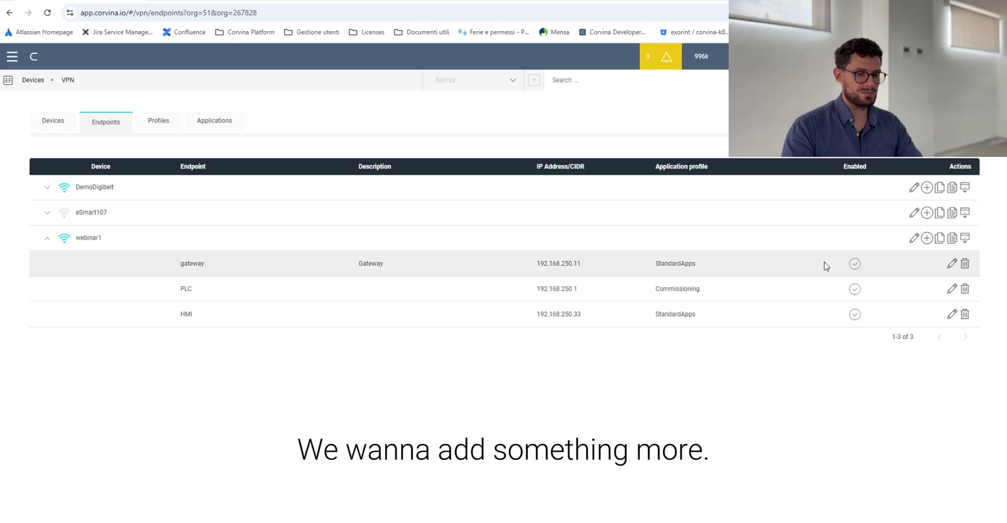
# Step: Fill in Test-endpoint with IP address 192.168.250.20 and the Commissioning application profile
pyautogui.click(928, 242)
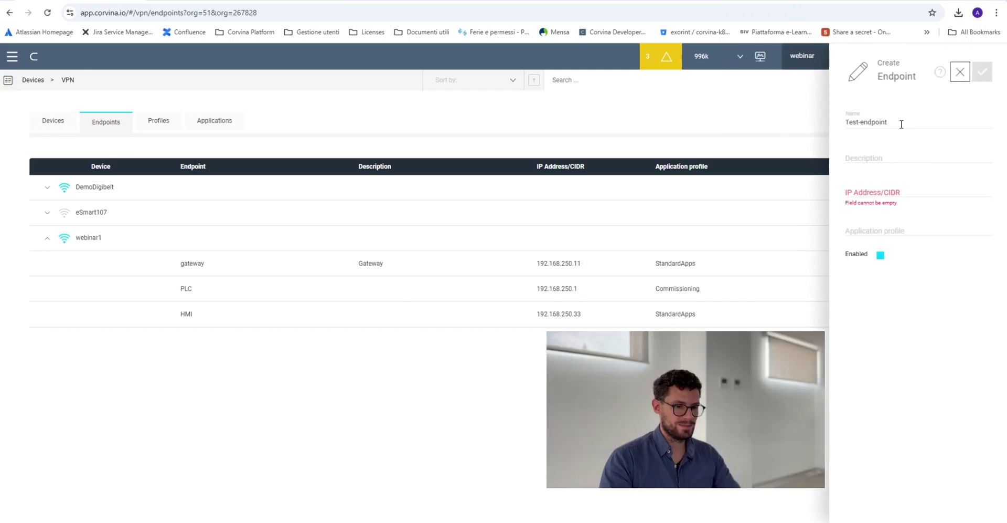
pyautogui.moveTo(901, 124); pyautogui.dragTo(827, 126)
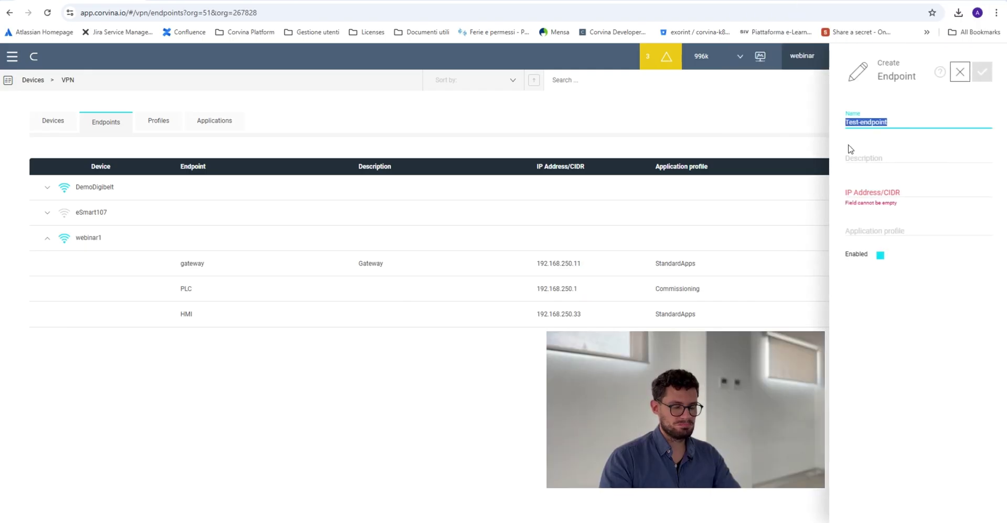
pyautogui.click(901, 188)
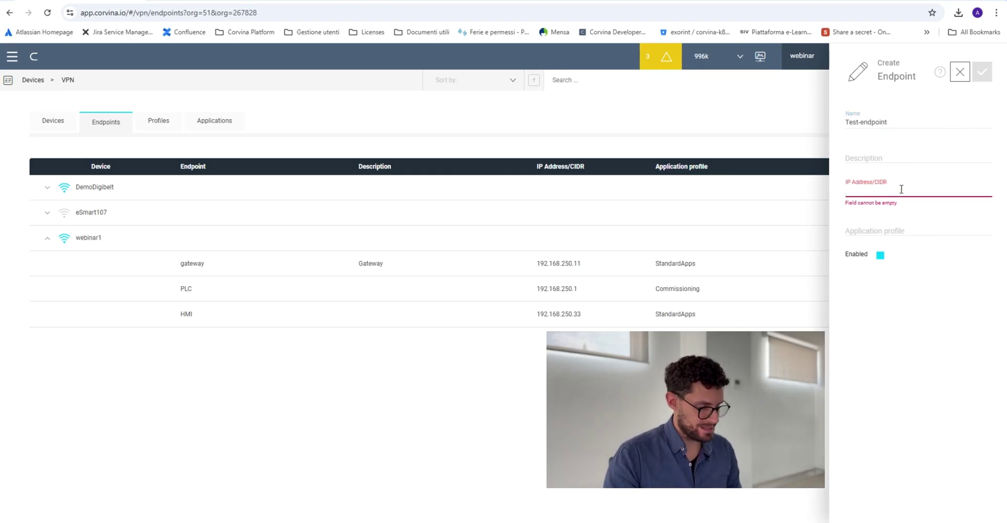
pyautogui.write('192.168.250.1')
pyautogui.press('BackSpace')
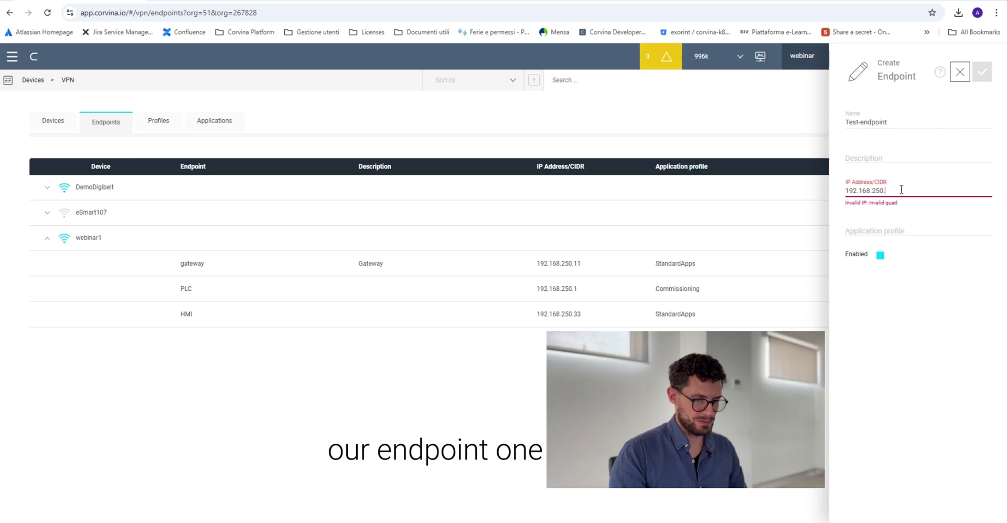
pyautogui.write('20')
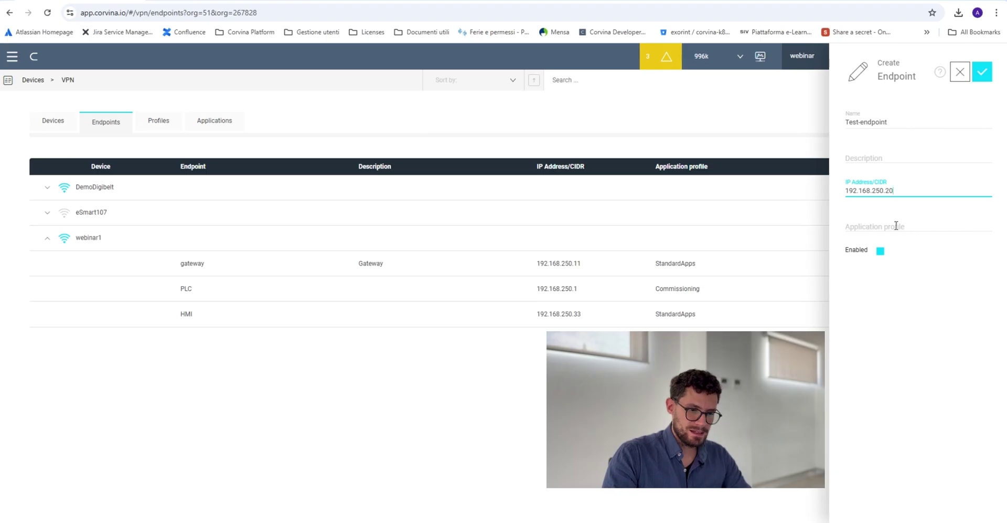
pyautogui.click(878, 224)
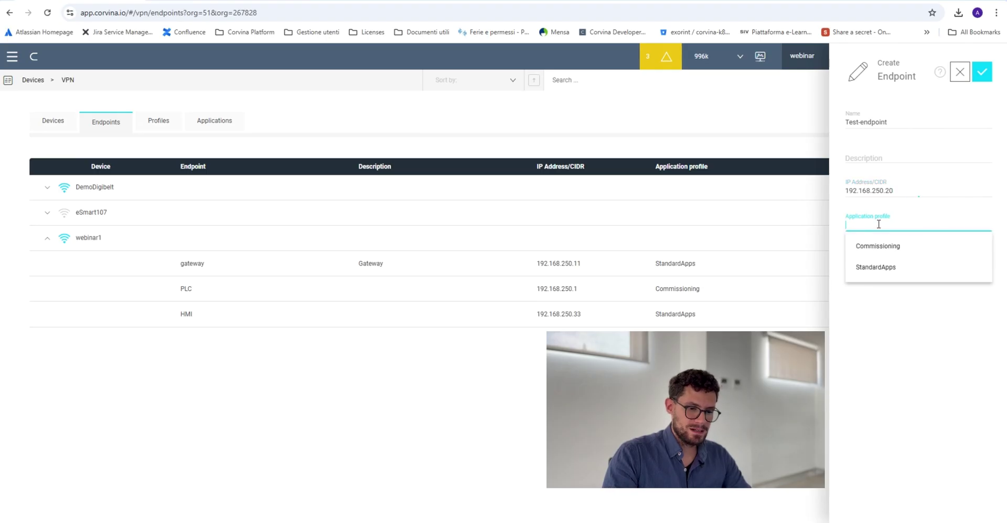
pyautogui.click(901, 250)
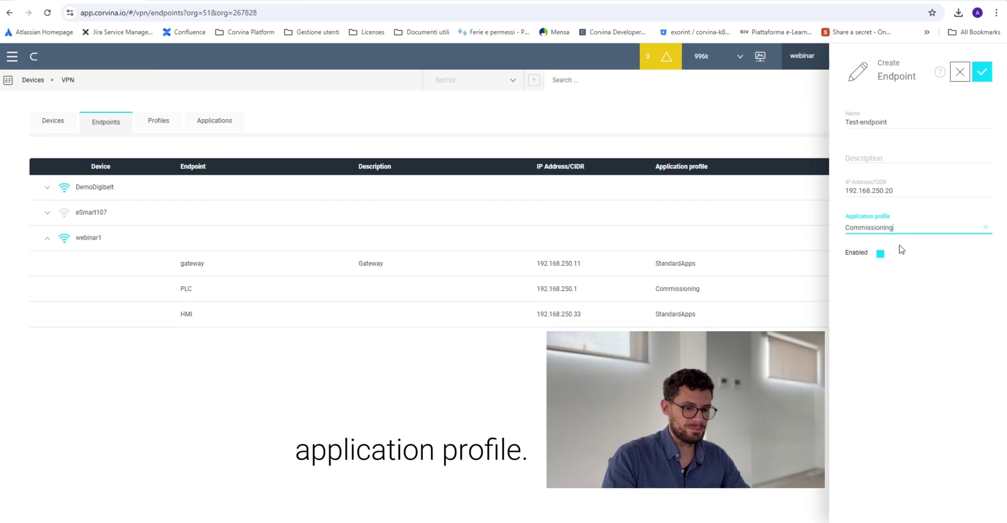
# Step: Save Test-endpoint and accept the gateway VPN connection reset
pyautogui.click(982, 72)
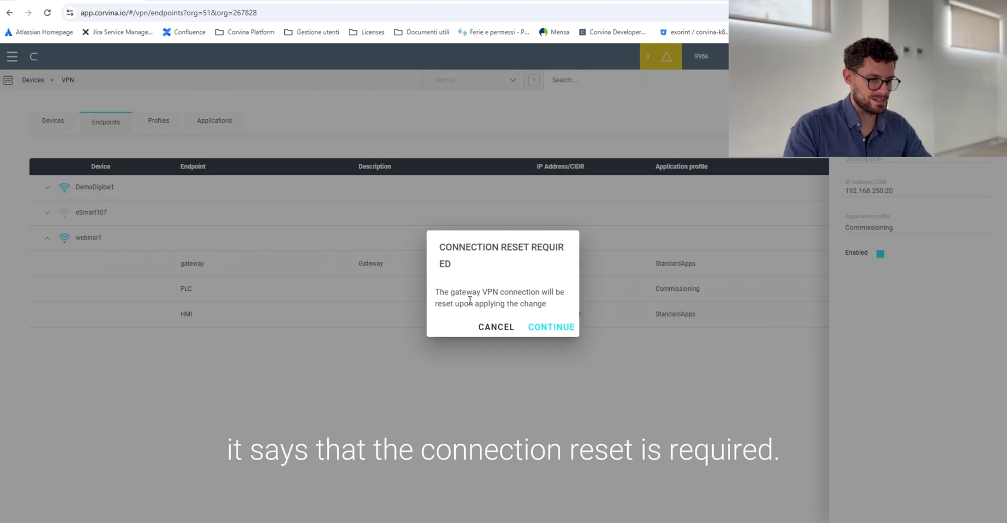
pyautogui.click(558, 327)
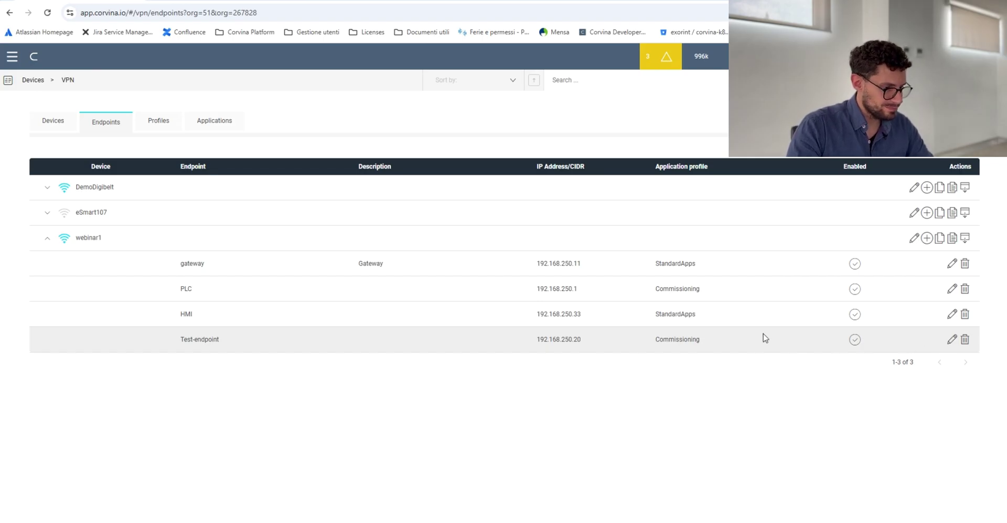
# Step: Return to the Devices list and expand webinar1 to see Test-endpoint and its applications
pyautogui.click(56, 122)
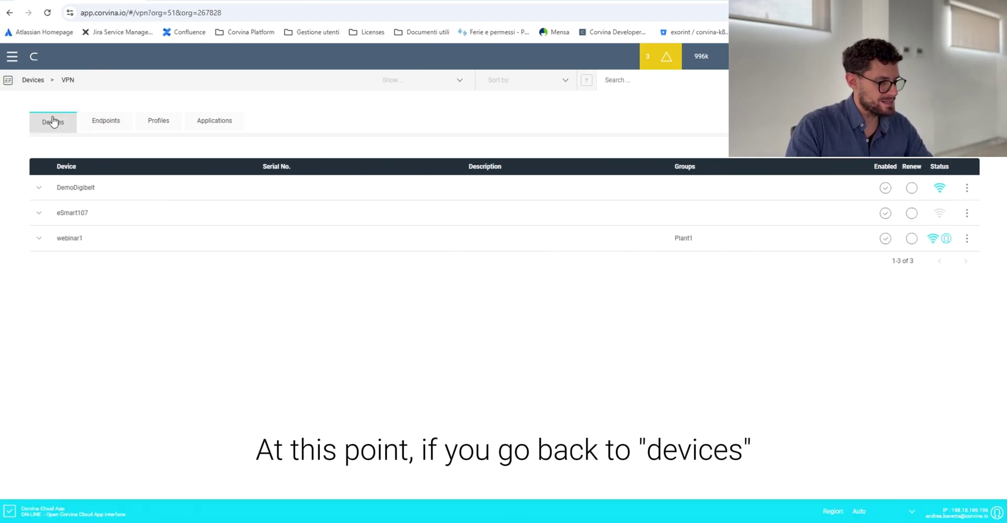
pyautogui.click(39, 243)
pyautogui.scroll(-2, 235, 341)
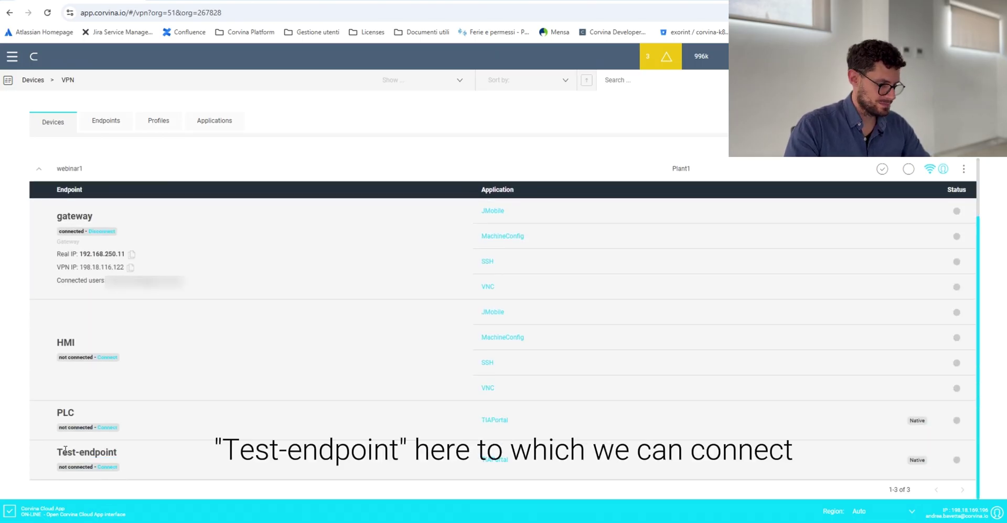
pyautogui.moveTo(54, 453); pyautogui.dragTo(147, 457)
pyautogui.click(133, 451)
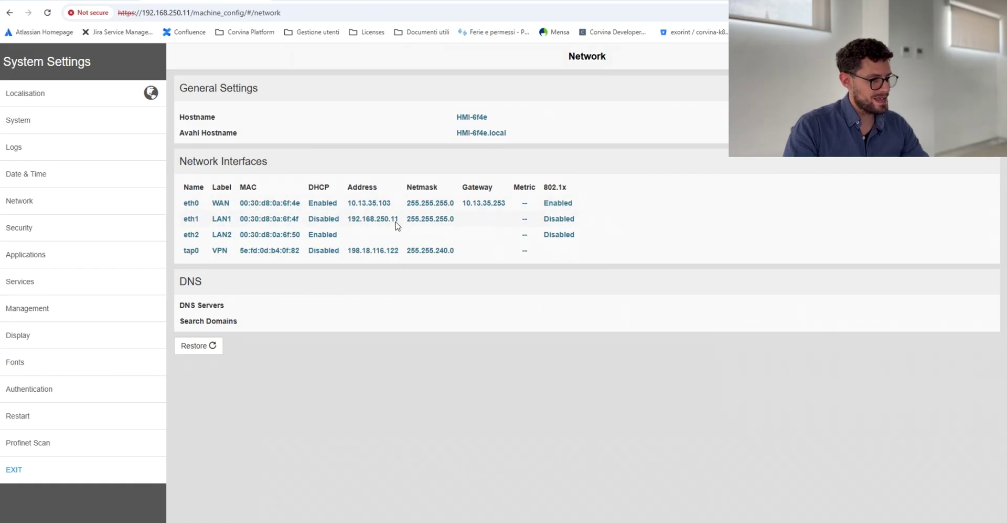
# Step: Highlight the gateway's LAN1 address 192.168.250.11 on the System Settings Network page
pyautogui.moveTo(345, 222); pyautogui.dragTo(397, 223)
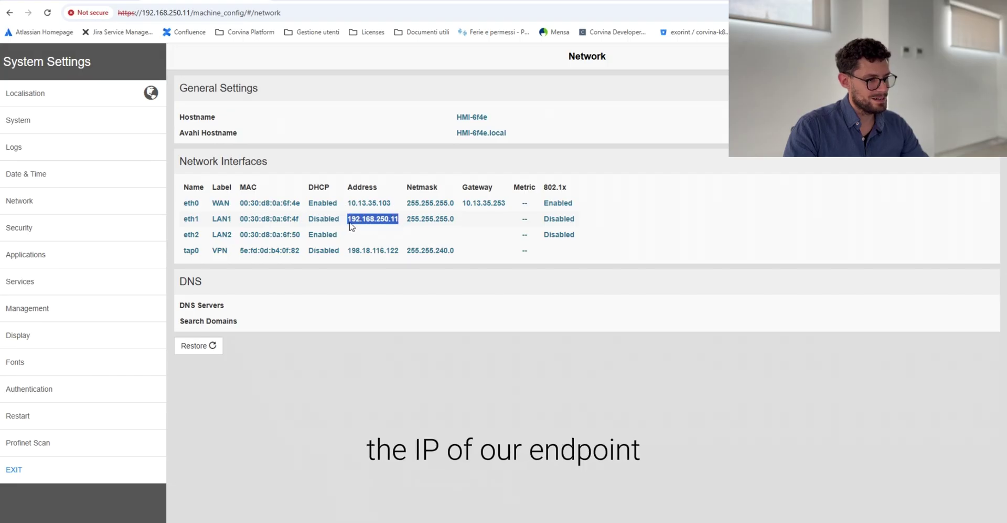
pyautogui.click(393, 224)
pyautogui.moveTo(347, 221); pyautogui.dragTo(404, 226)
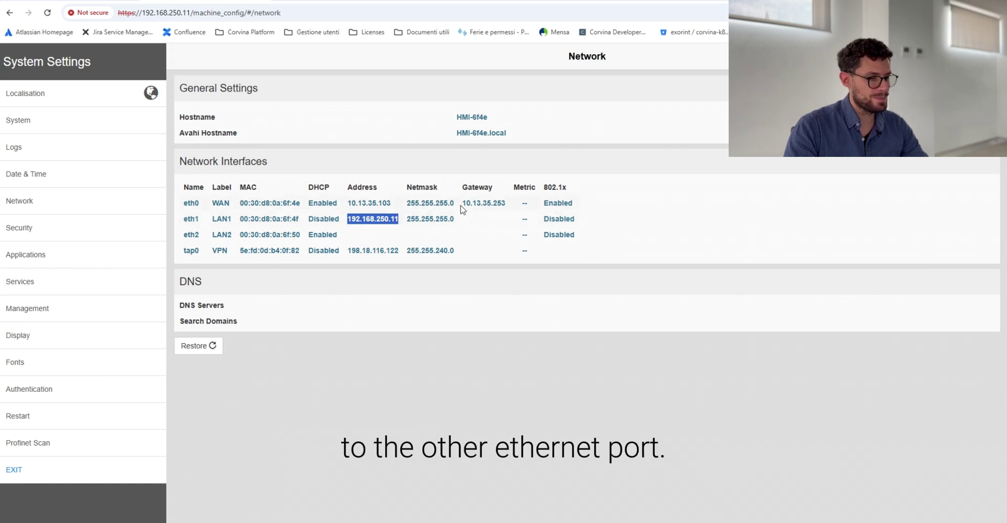
pyautogui.click(399, 220)
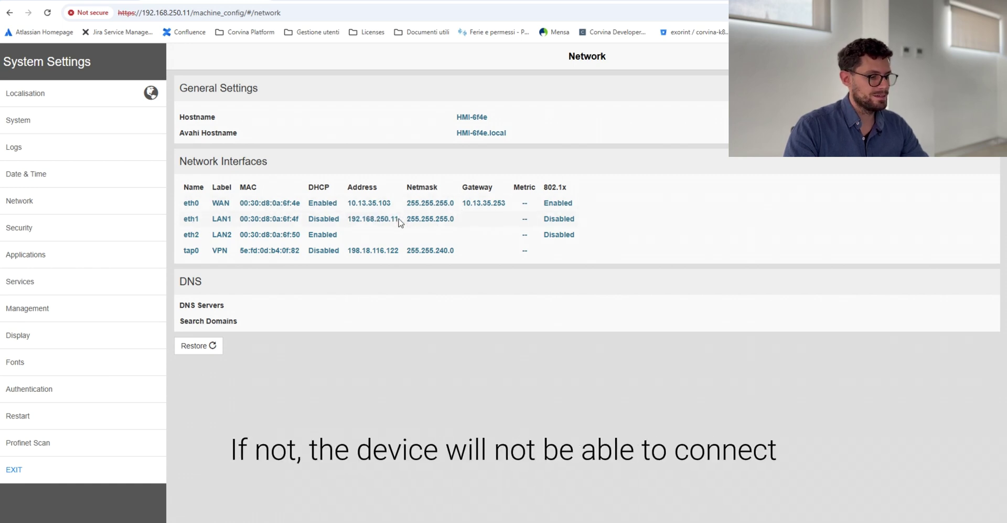
pyautogui.moveTo(398, 221); pyautogui.dragTo(340, 221)
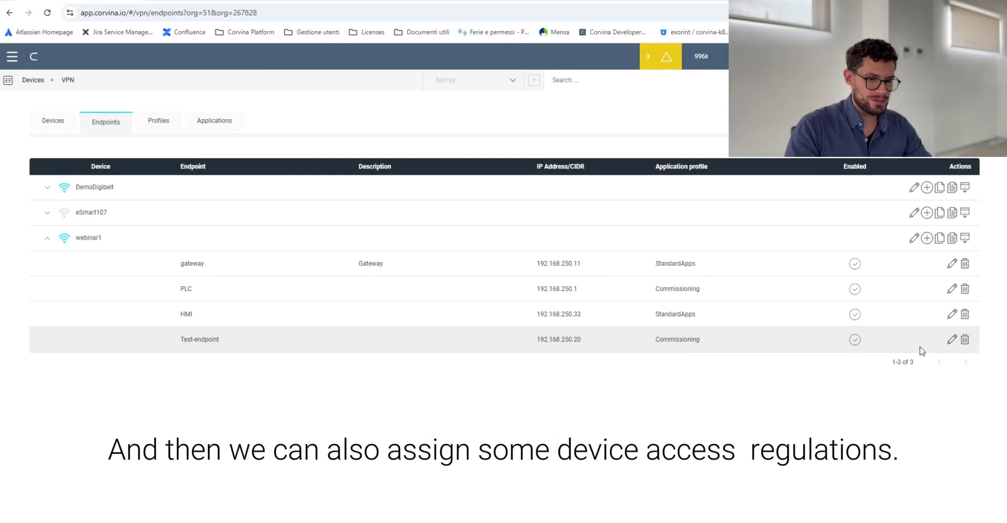
# Step: Close the Test-endpoint editor and open webinar1's Edit Device panel
pyautogui.click(949, 341)
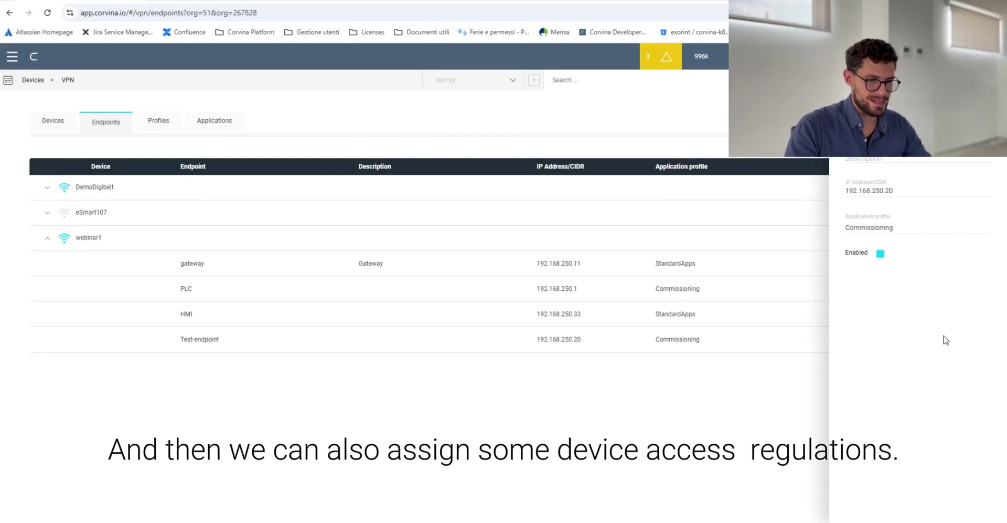
pyautogui.press('Escape')
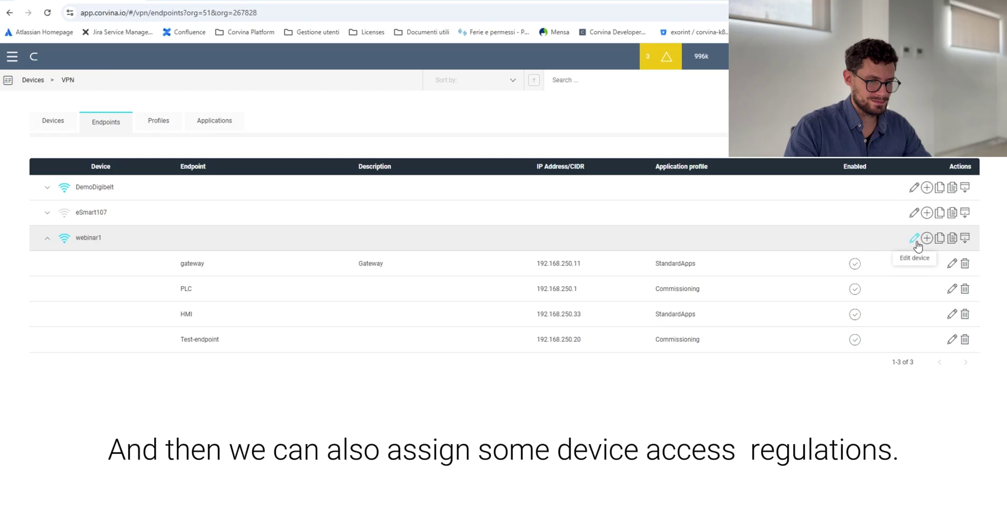
pyautogui.click(917, 243)
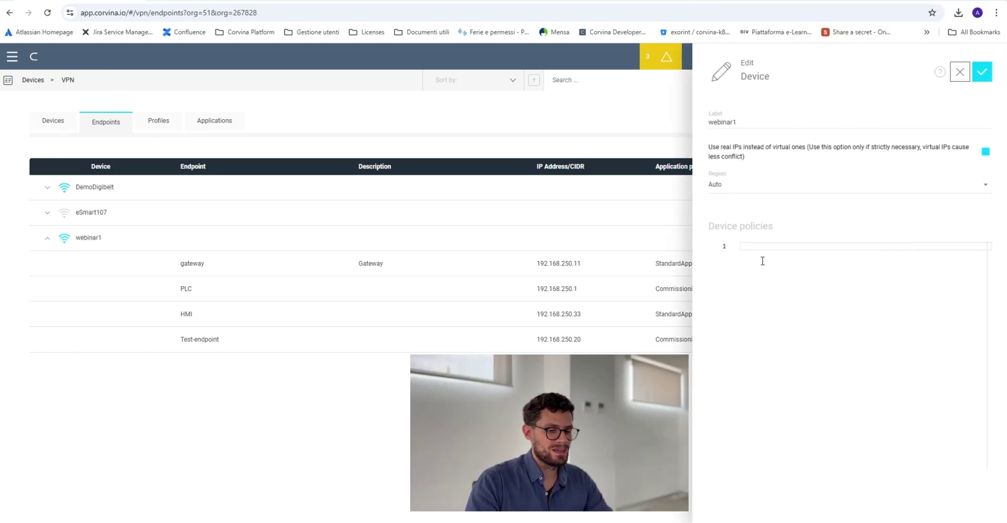
# Step: Begin webinar1's first device policy as ALLOW VNC
pyautogui.click(746, 256)
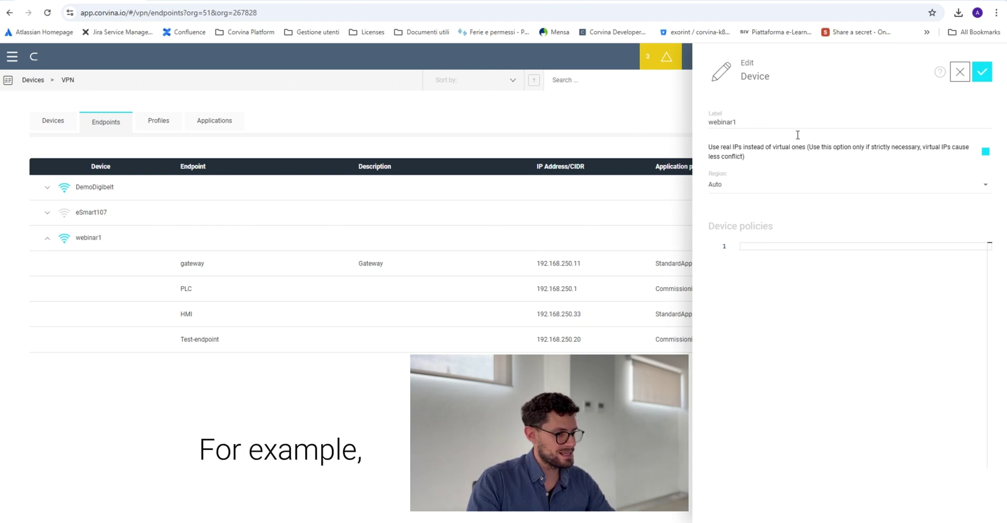
pyautogui.write('allow')
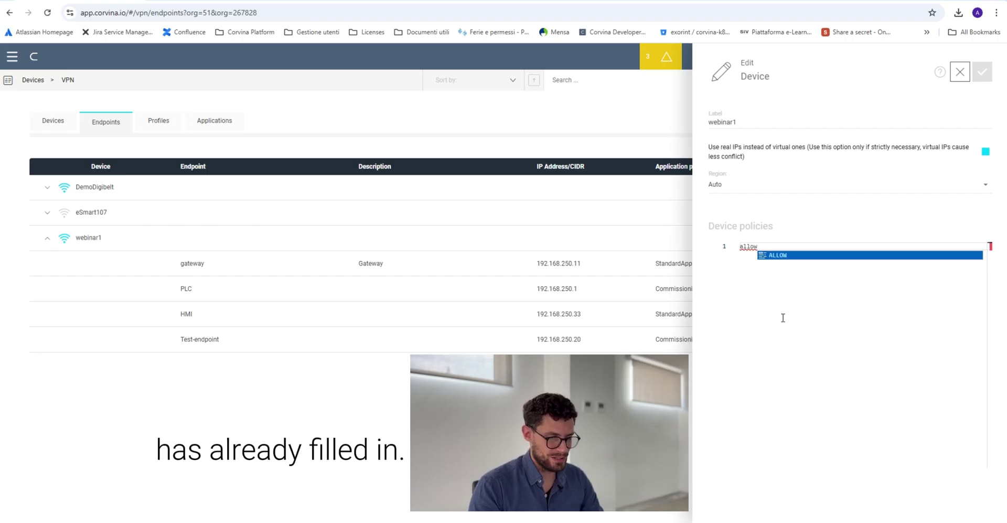
pyautogui.press('Return')
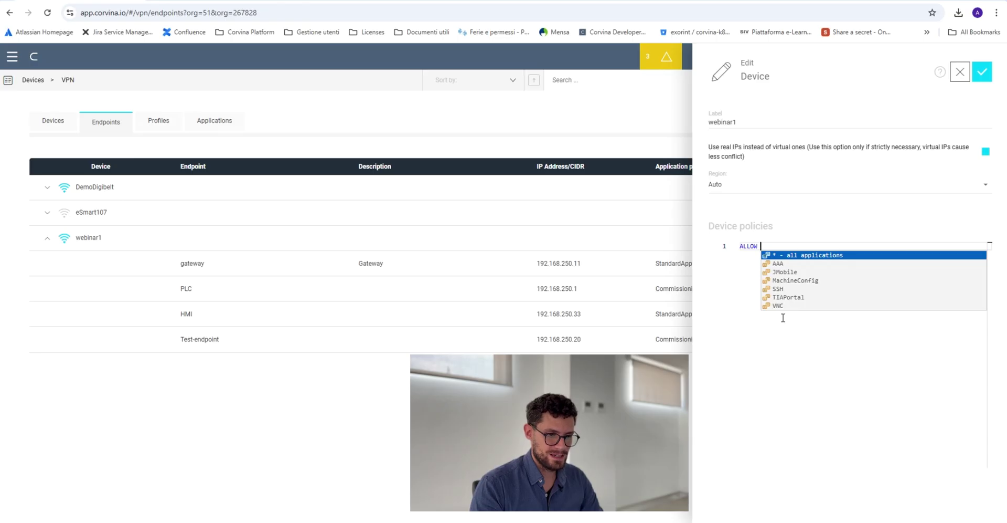
pyautogui.press('Down')
pyautogui.press('Down')
pyautogui.press('Down')
pyautogui.press('Down')
pyautogui.press('Down')
pyautogui.press('Down')
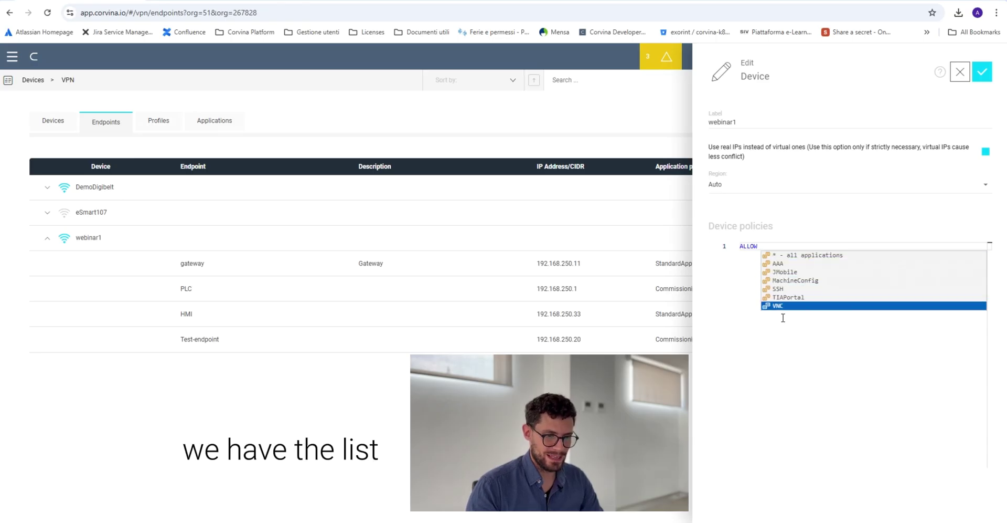
pyautogui.press('Up')
pyautogui.press('Up')
pyautogui.press('Up')
pyautogui.press('Up')
pyautogui.press('Down')
pyautogui.press('Down')
pyautogui.press('Down')
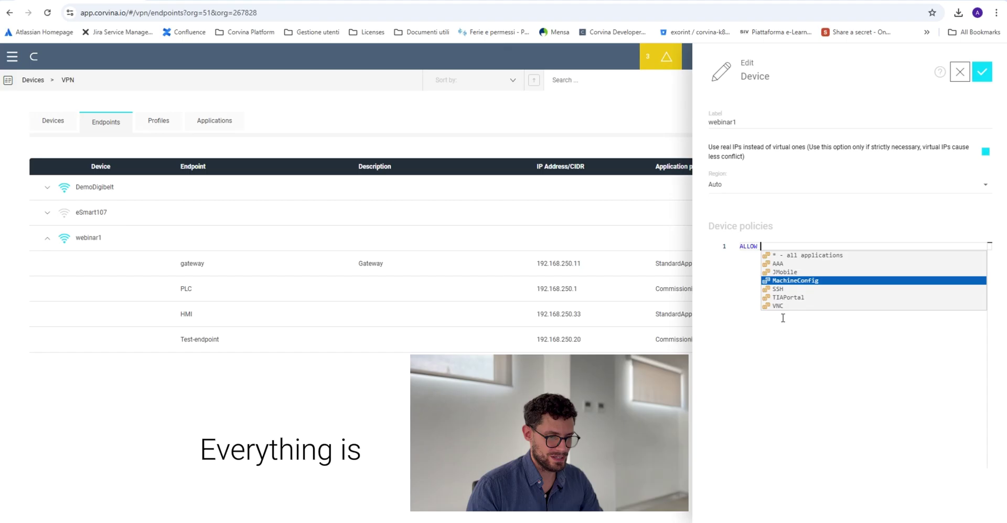
pyautogui.press('Down')
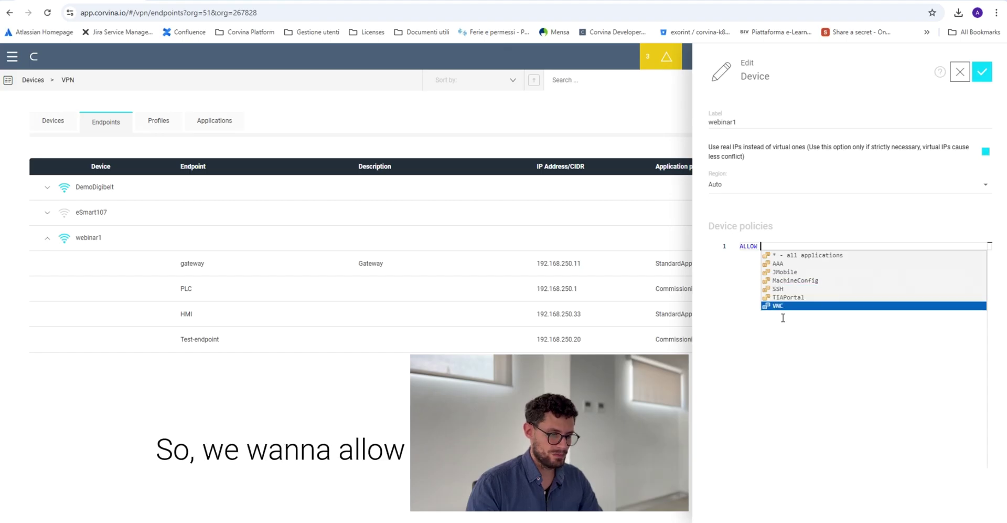
pyautogui.press('Return')
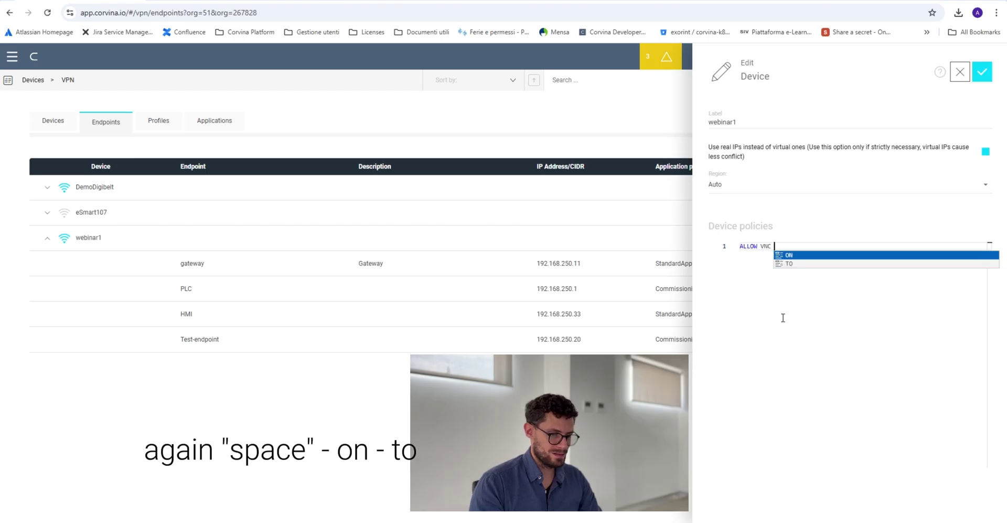
# Step: Complete the rule with ON Test-endpoint TO a selected user
pyautogui.press('Return')
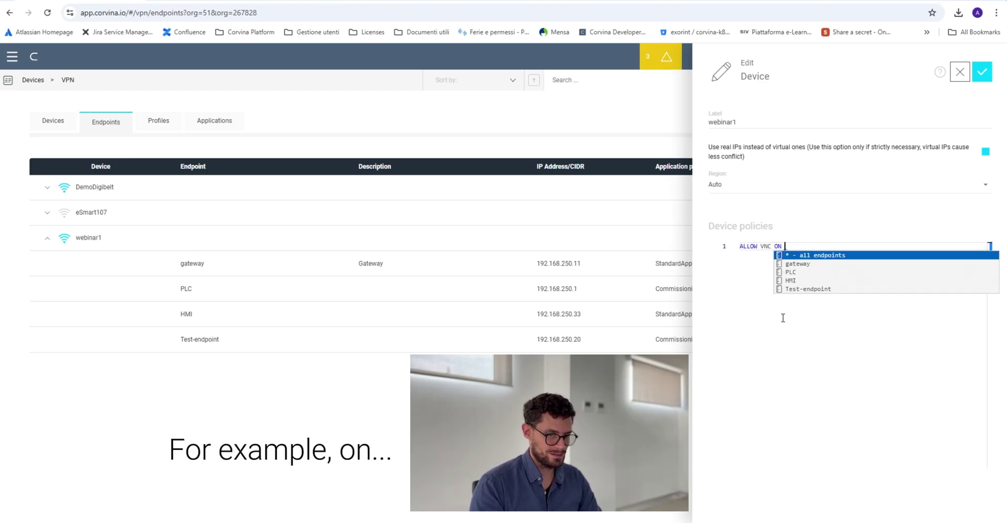
pyautogui.press('Down')
pyautogui.press('Down')
pyautogui.press('Down')
pyautogui.press('Down')
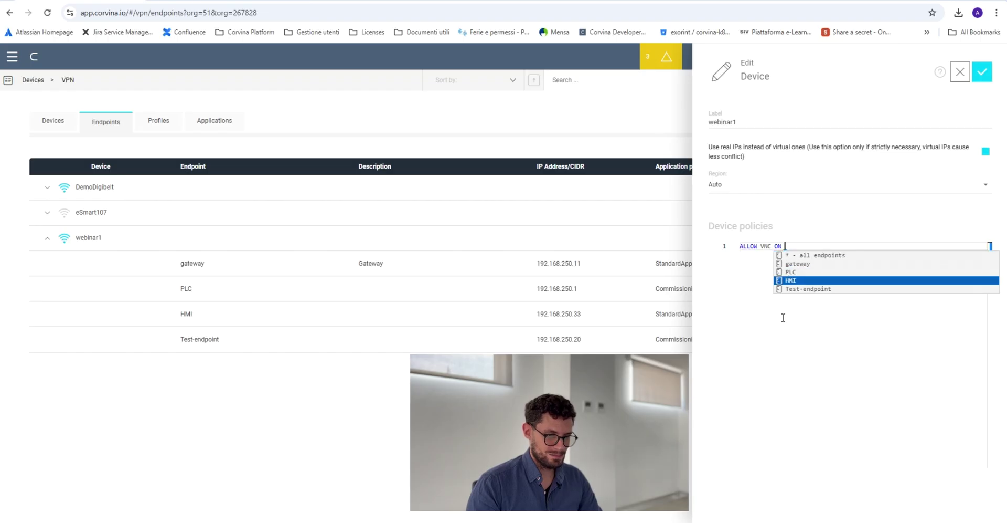
pyautogui.press('Return')
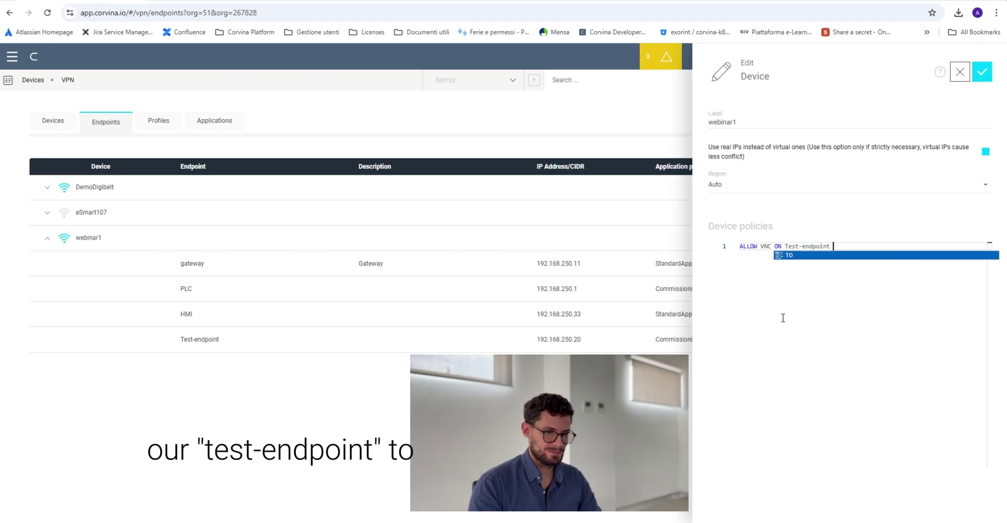
pyautogui.press('Return')
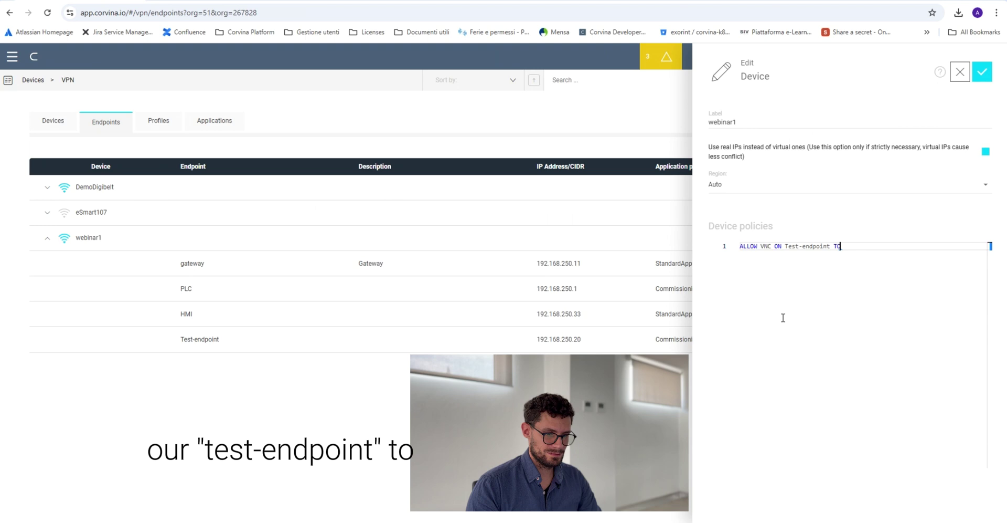
pyautogui.press('Down')
pyautogui.press('Return')
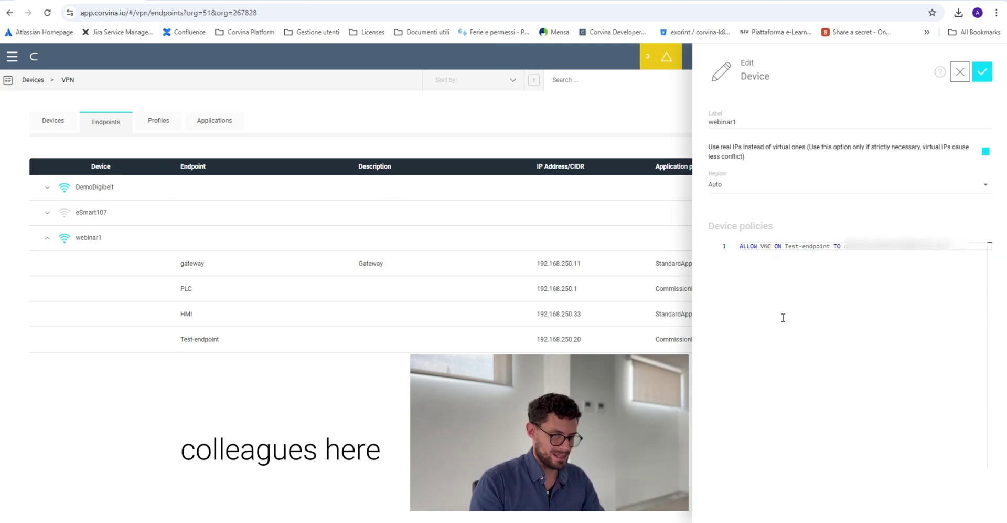
# Step: Start a second policy line reading DENY SSH
pyautogui.press('Return')
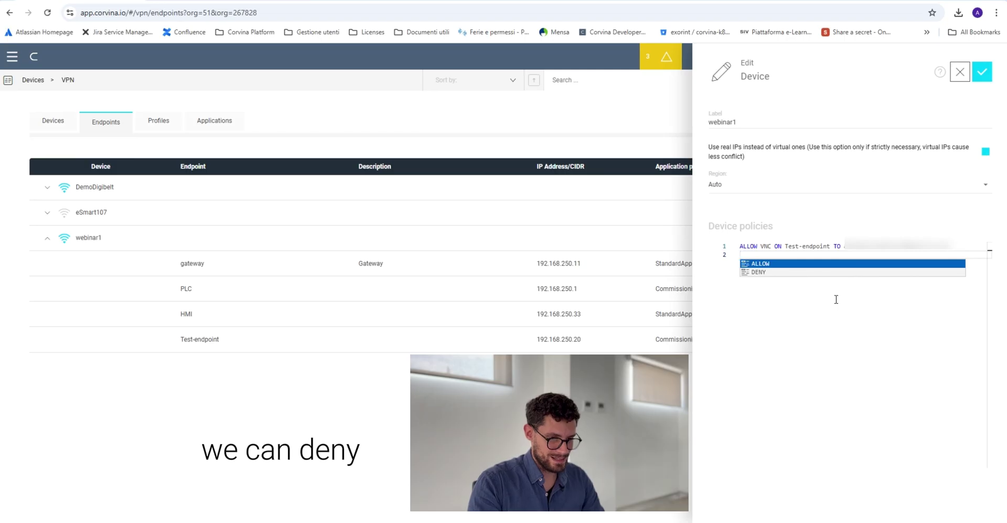
pyautogui.press('Down')
pyautogui.press('Return')
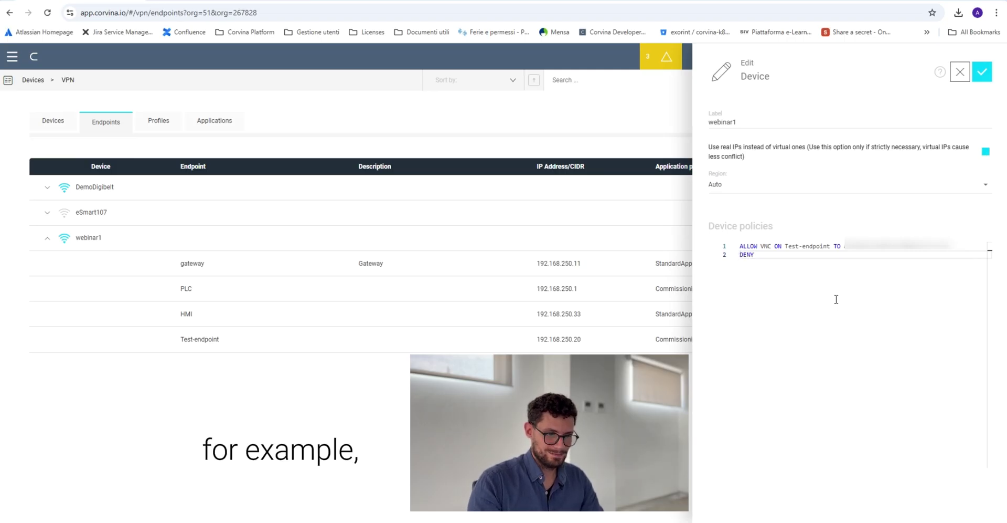
pyautogui.press('Down')
pyautogui.press('Down')
pyautogui.press('Down')
pyautogui.press('Down')
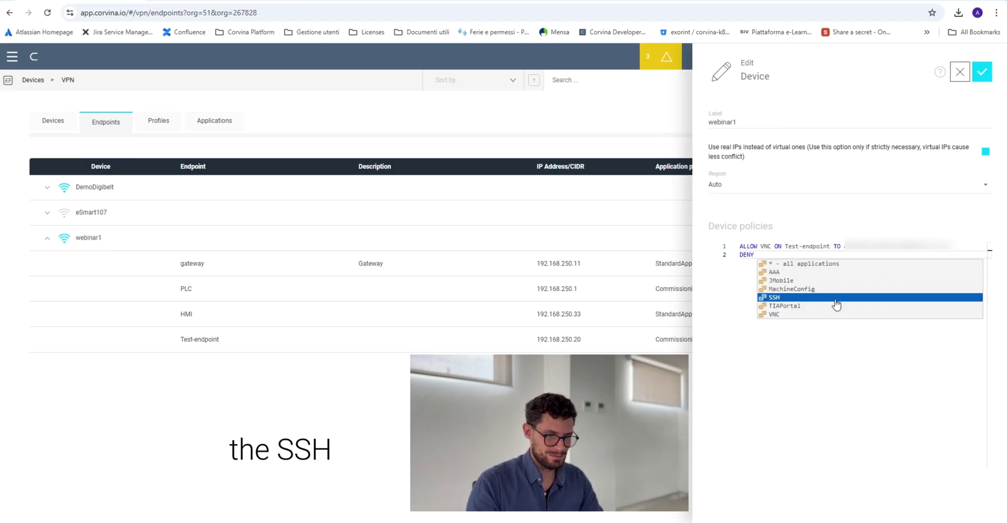
pyautogui.press('Return')
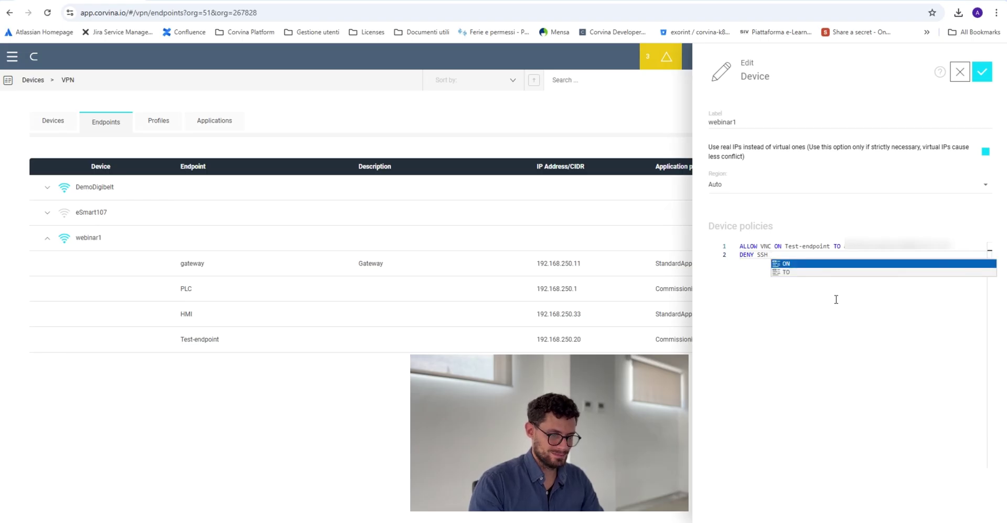
# Step: Finish the deny rule with ON Test-endpoint TO the third listed user
pyautogui.press('Return')
pyautogui.press('Down')
pyautogui.press('Down')
pyautogui.press('Down')
pyautogui.press('Down')
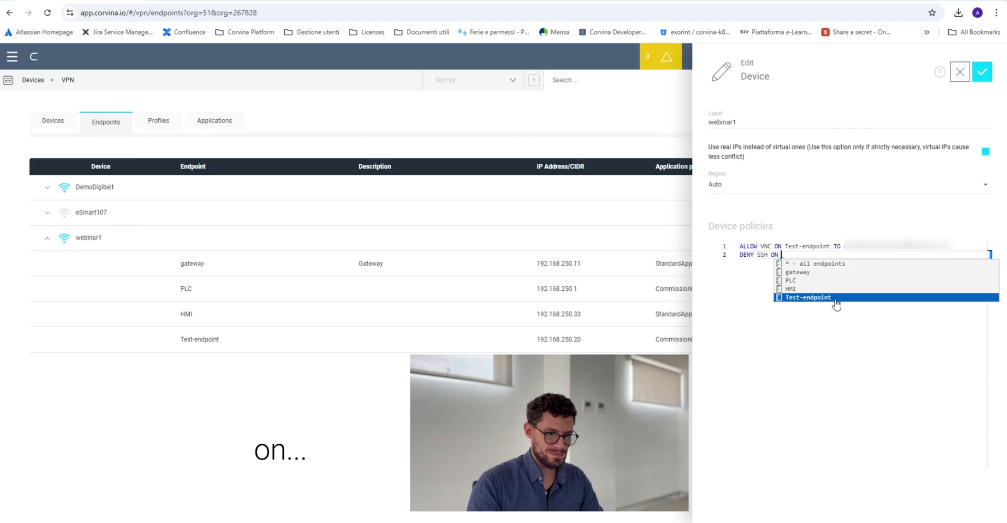
pyautogui.press('Return')
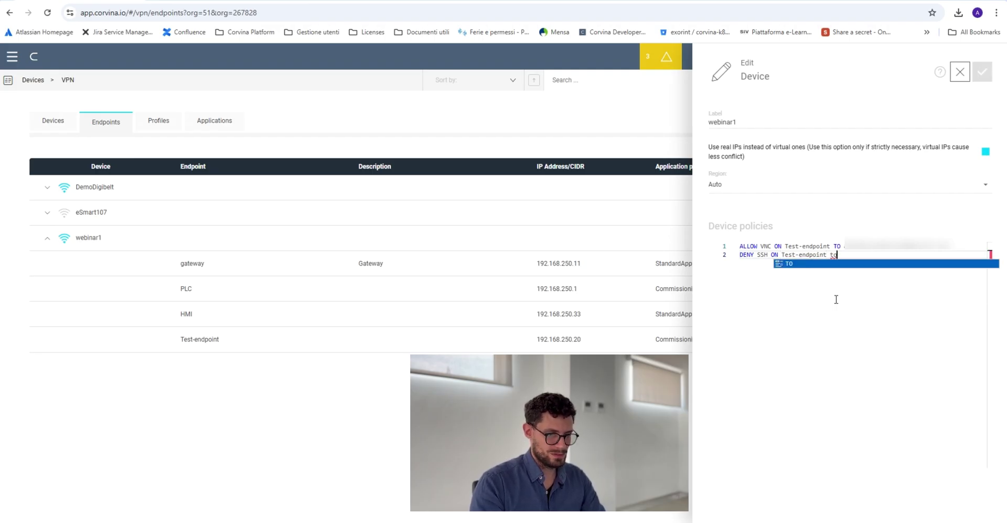
pyautogui.write('to')
pyautogui.press('Return')
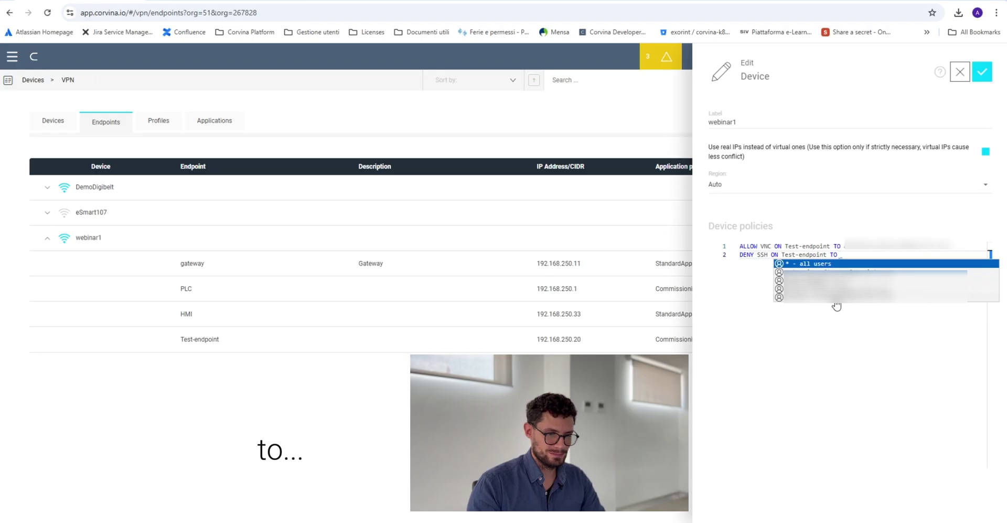
pyautogui.press('Down')
pyautogui.press('Down')
pyautogui.press('Down')
pyautogui.press('Up')
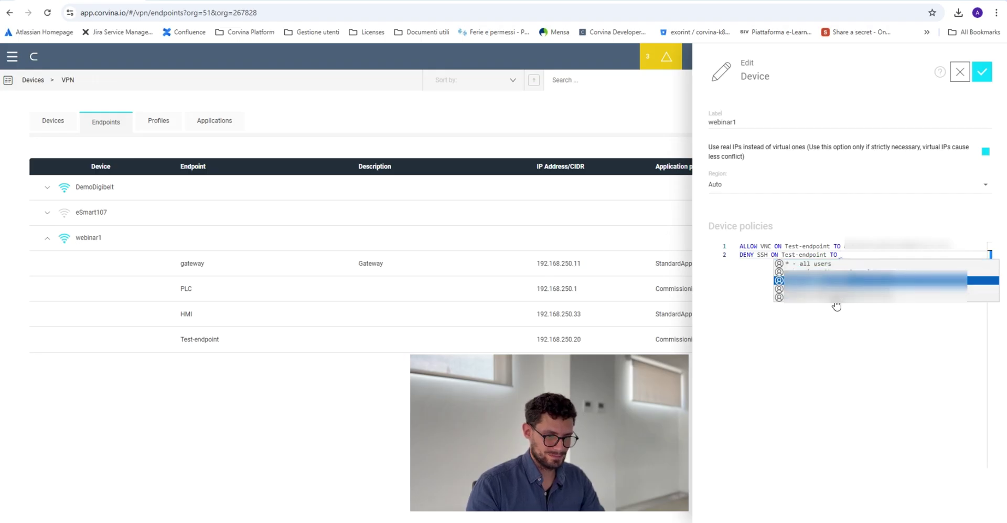
pyautogui.press('Return')
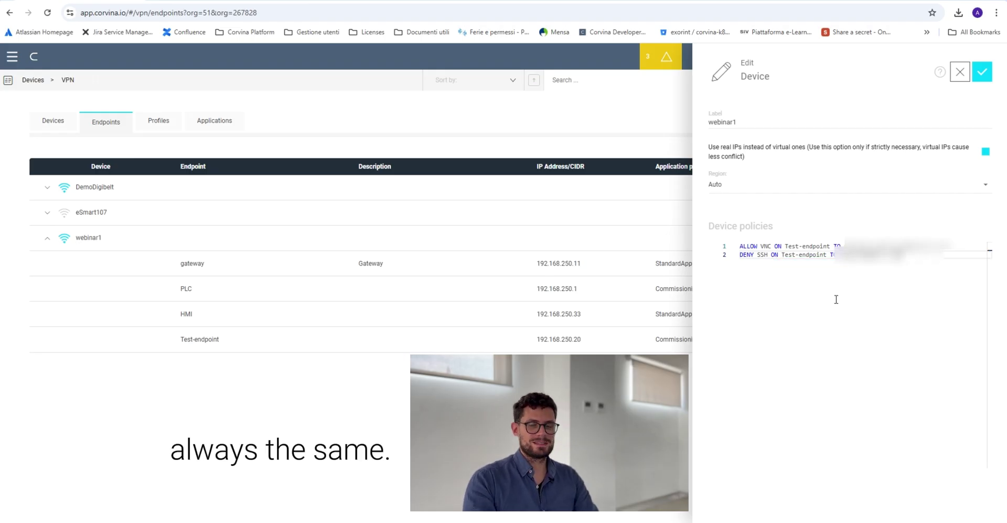